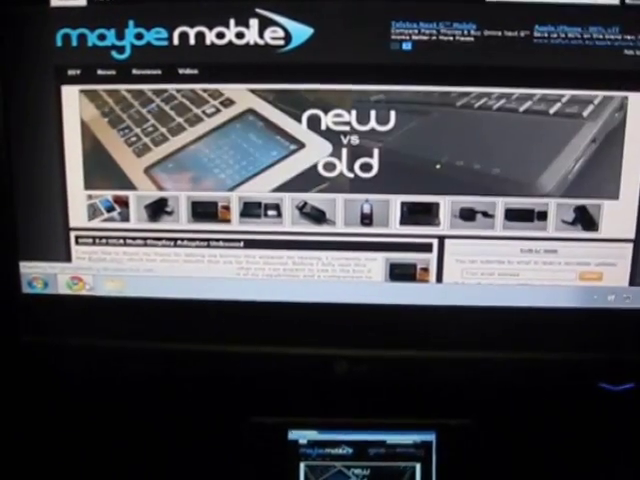
pyautogui.scroll(-3, 320, 150)
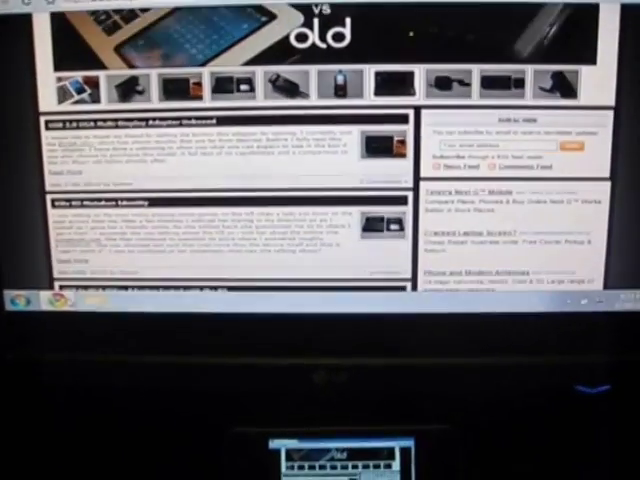